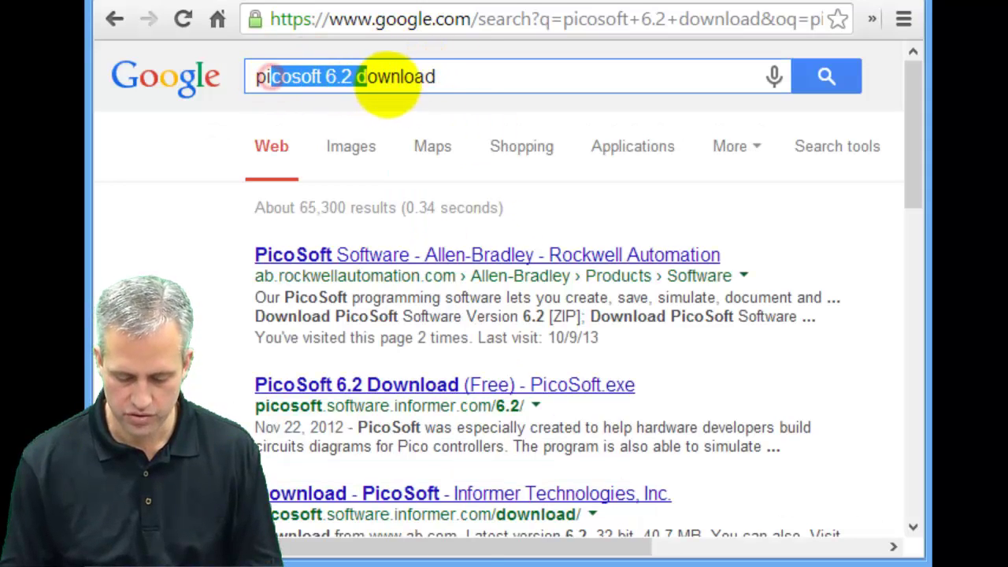
Return to the Google search box to edit the 'picosoft 6.2 download' query
{"action": "left_click", "coordinate": [462, 79]}
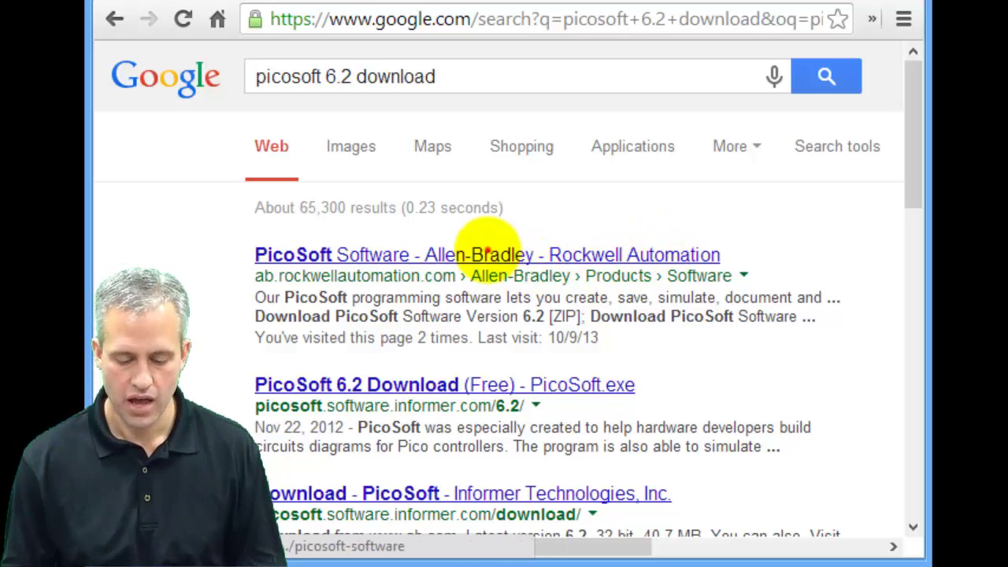
Open the Rockwell Automation PicoSoft Software result and request 'Download PicoSoft Software Version 6.2 [ZIP]'
{"action": "left_click", "coordinate": [482, 253]}
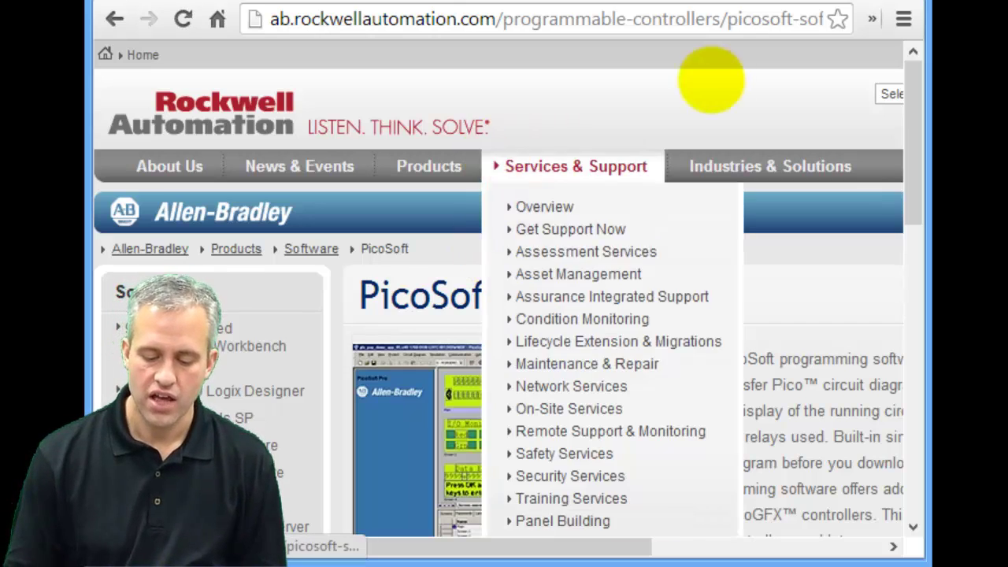
{"action": "scroll", "coordinate": [819, 402], "scroll_direction": "down", "scroll_amount": 5}
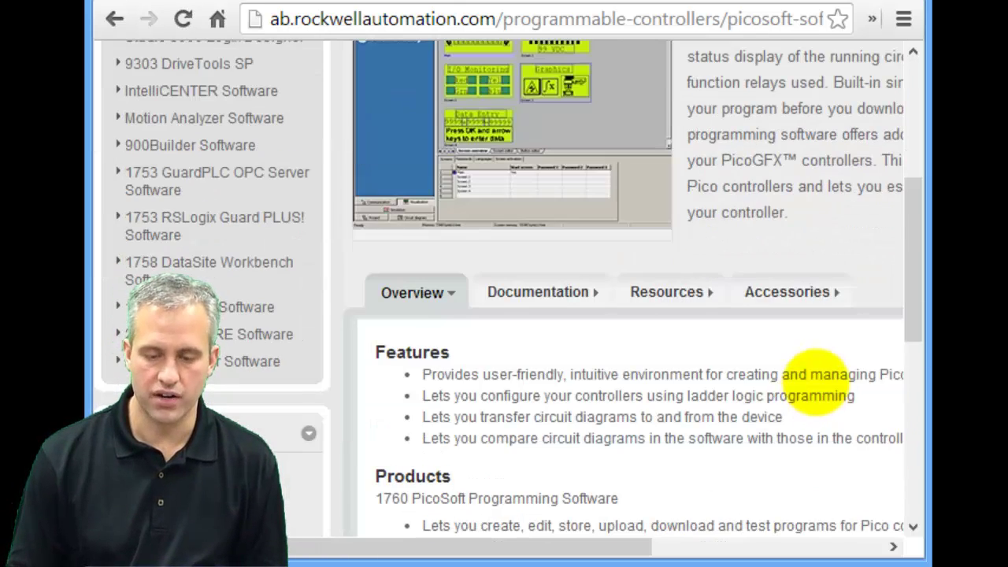
{"action": "scroll", "coordinate": [817, 374], "scroll_direction": "down", "scroll_amount": 6}
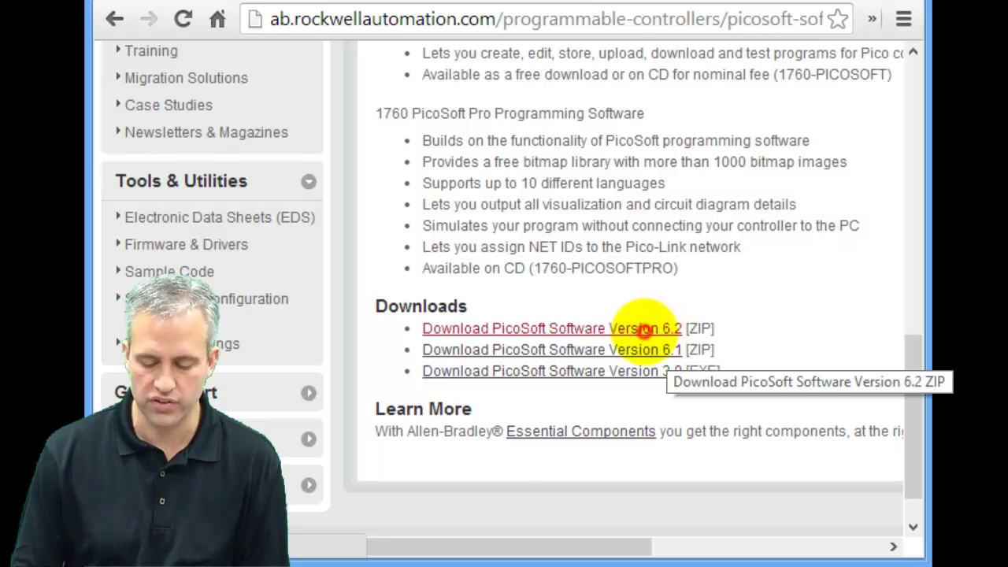
{"action": "left_click", "coordinate": [644, 330]}
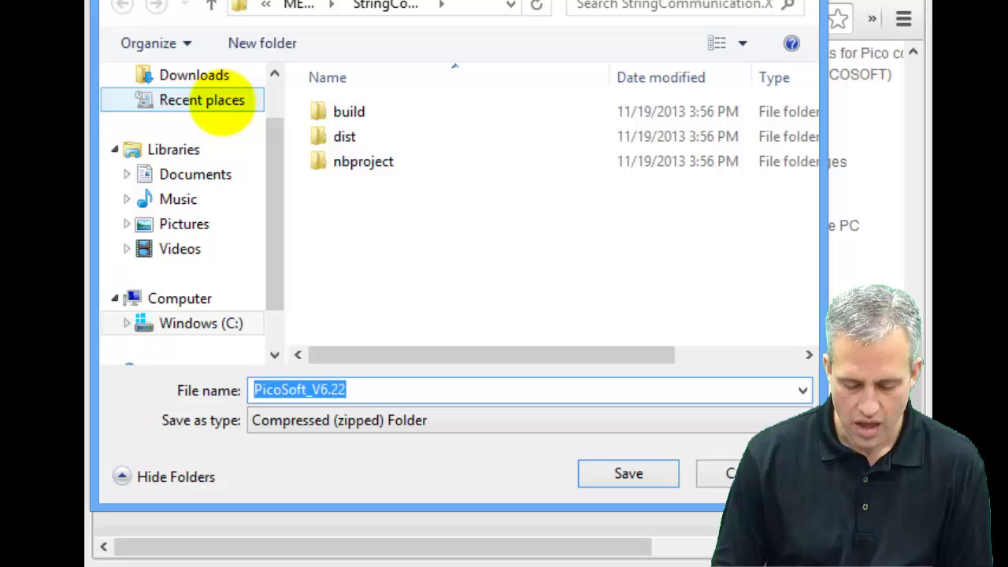
Save the PicoSoft_V6.22 zip to Downloads and show it in its folder
{"action": "left_click", "coordinate": [196, 74]}
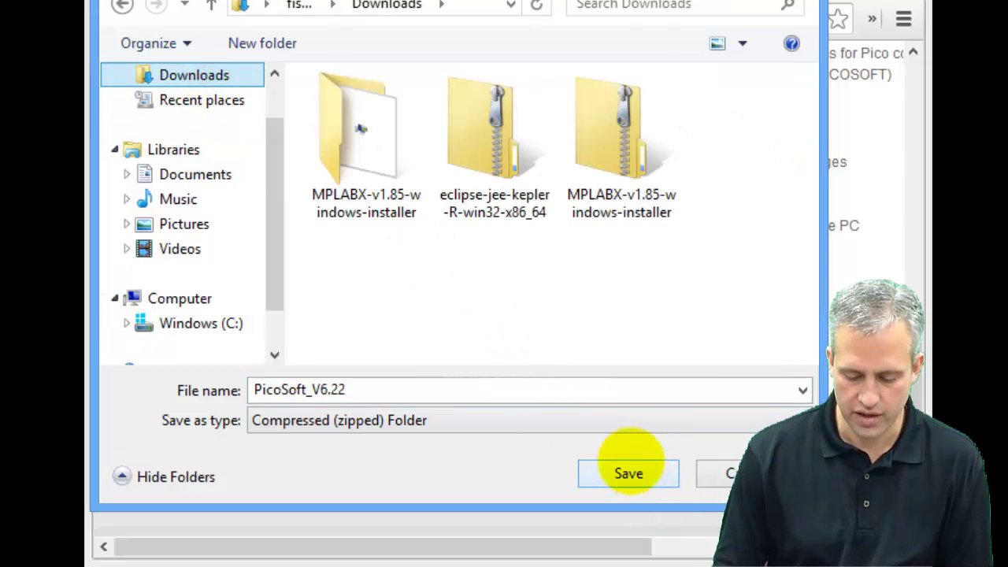
{"action": "left_click", "coordinate": [629, 471]}
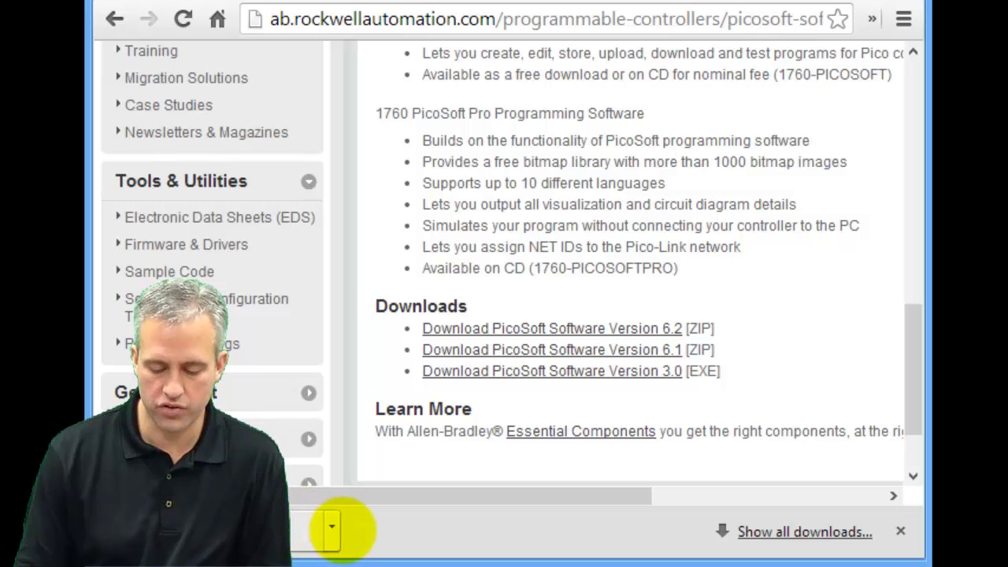
{"action": "left_click", "coordinate": [330, 525]}
{"action": "left_click", "coordinate": [371, 448]}
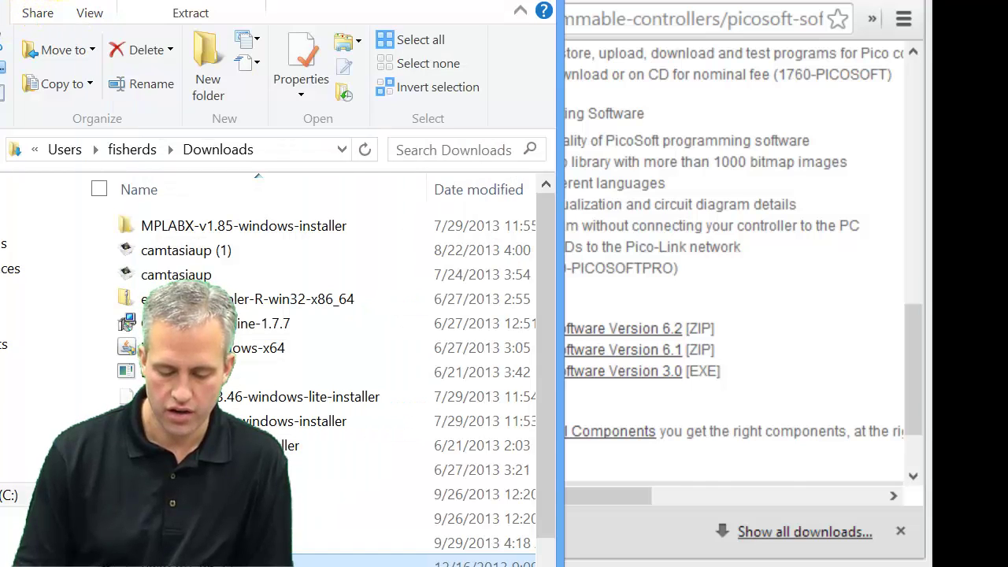
Open the PicoSoft_V6.22 zip from the Downloads folder to view its files
{"action": "left_click_drag", "start_coordinate": [63, 1], "coordinate": [330, 4]}
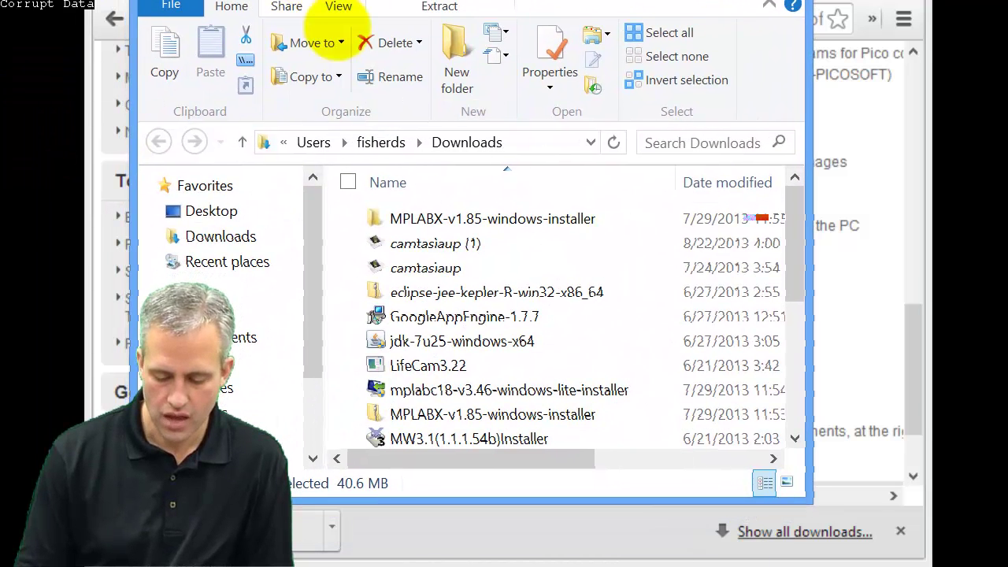
{"action": "scroll", "coordinate": [641, 271], "scroll_direction": "down", "scroll_amount": 7}
{"action": "left_click", "coordinate": [642, 280]}
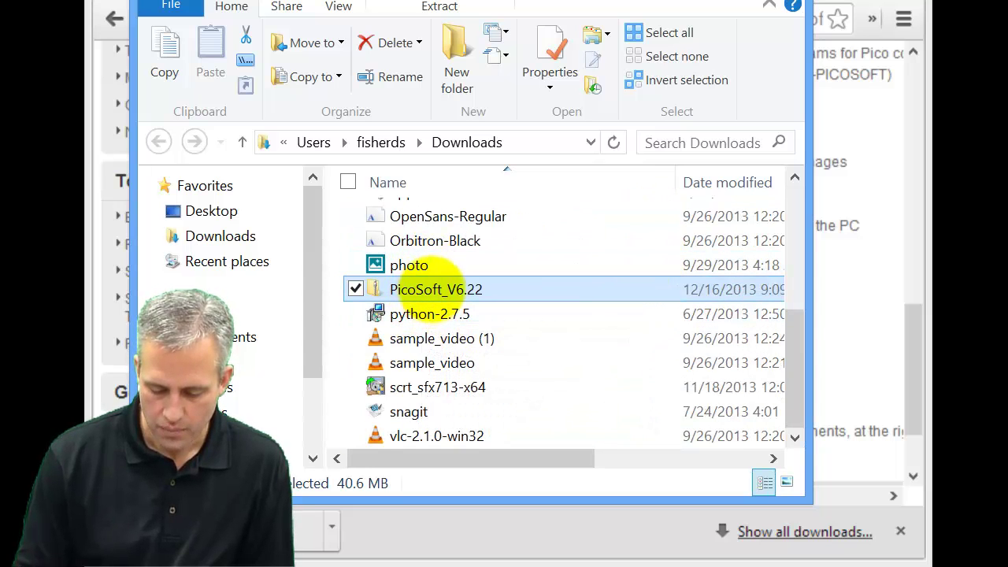
{"action": "double_click", "coordinate": [432, 290]}
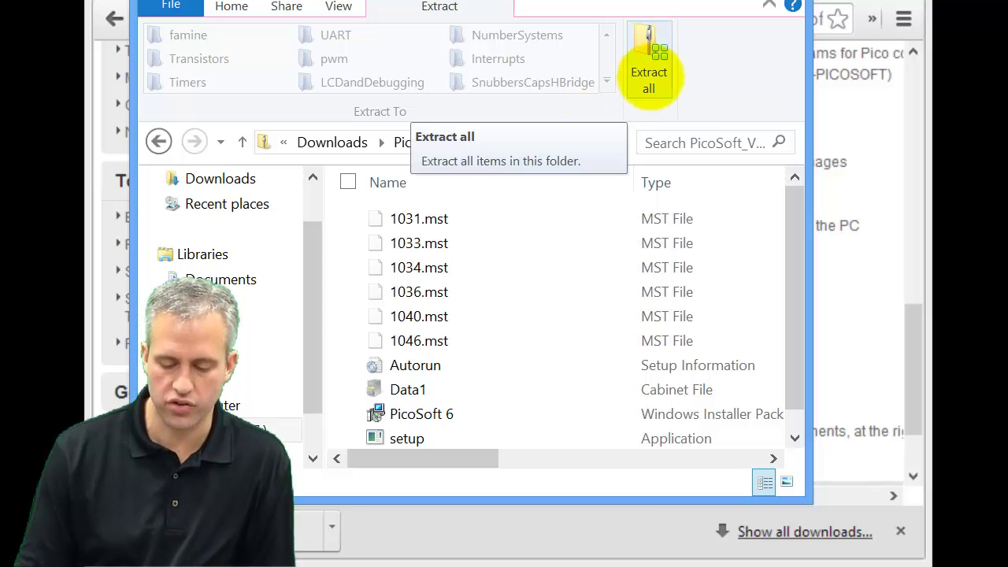
Extract all files from the zip into C:\Rose\ME430
{"action": "left_click", "coordinate": [649, 70]}
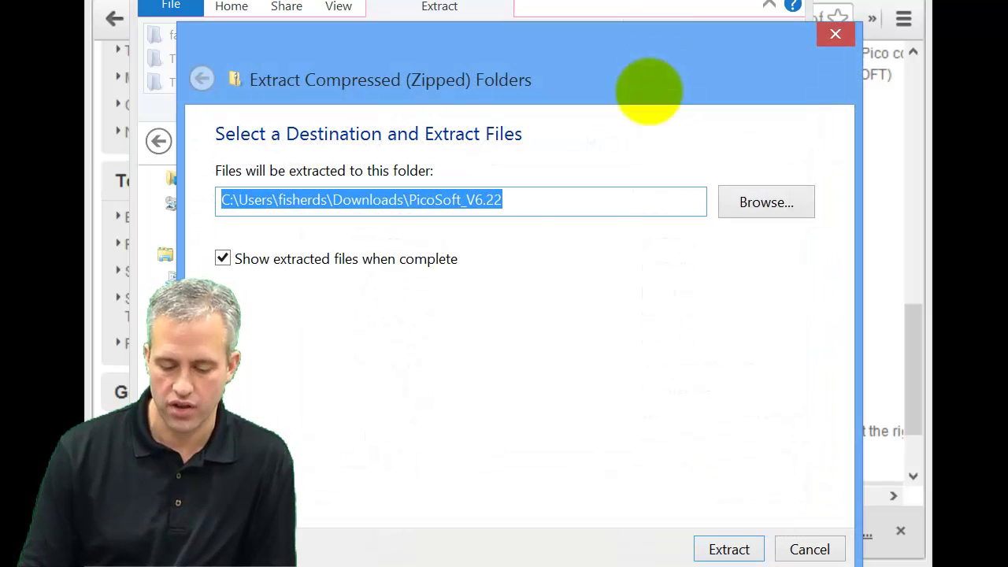
{"action": "left_click", "coordinate": [765, 200]}
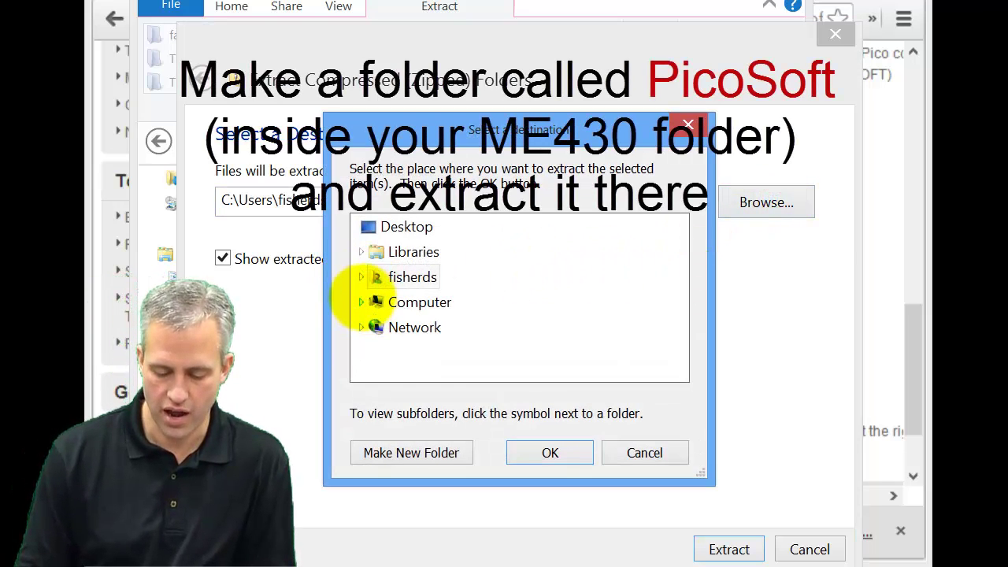
{"action": "left_click", "coordinate": [361, 299]}
{"action": "scroll", "coordinate": [361, 295], "scroll_direction": "down", "scroll_amount": 2}
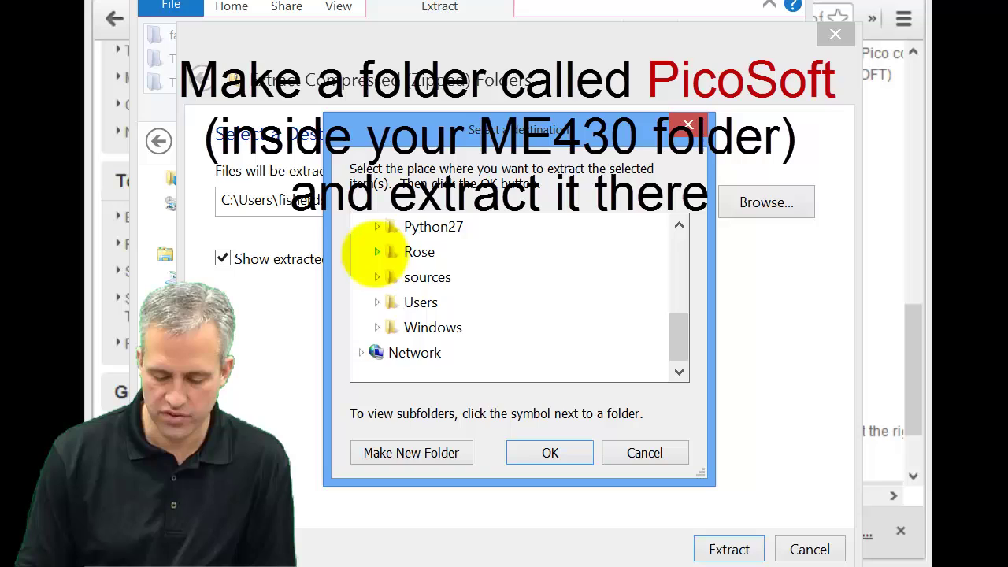
{"action": "left_click", "coordinate": [377, 251]}
{"action": "left_click", "coordinate": [425, 252]}
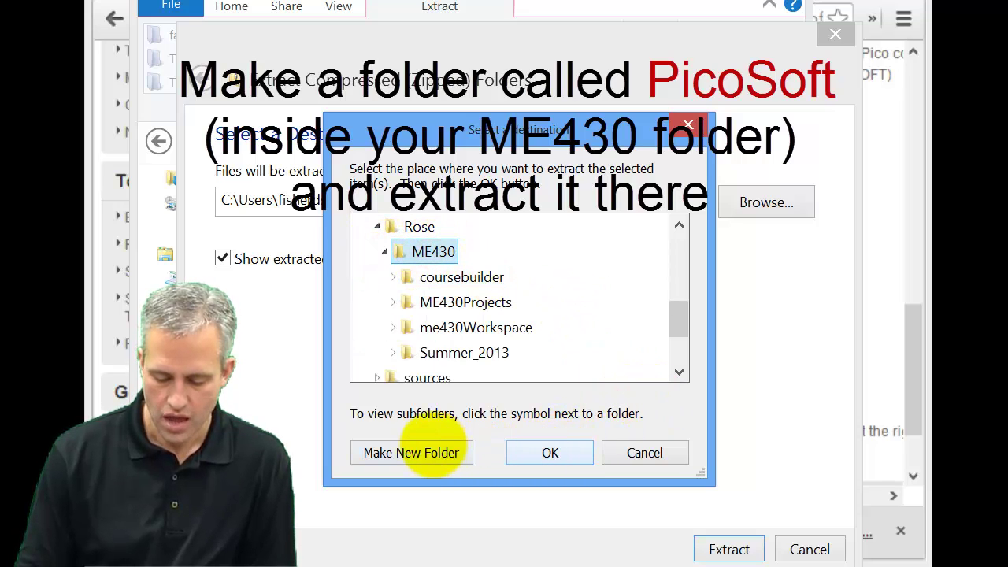
{"action": "left_click", "coordinate": [544, 443]}
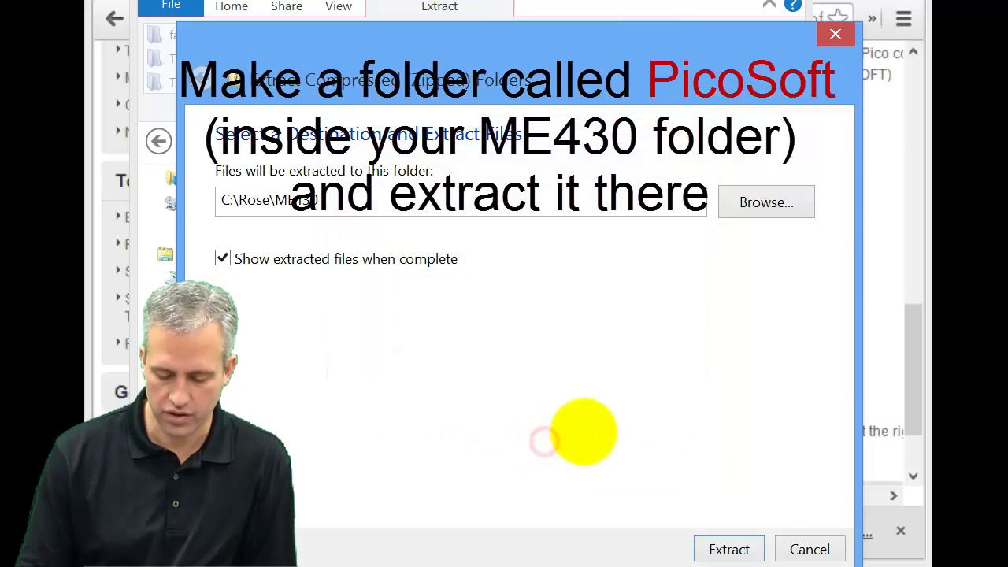
{"action": "left_click", "coordinate": [748, 549]}
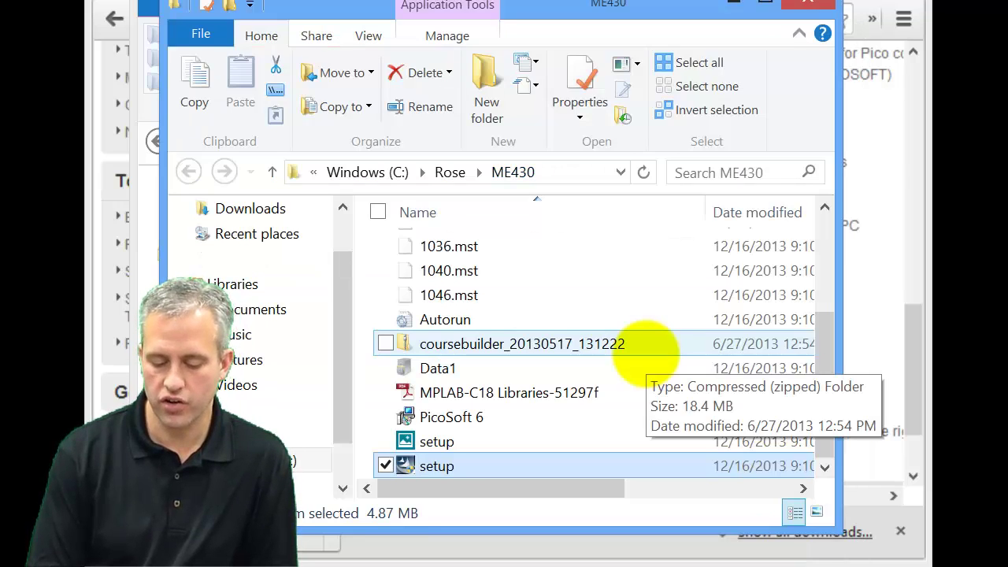
{"action": "scroll", "coordinate": [615, 342], "scroll_direction": "up", "scroll_amount": 3}
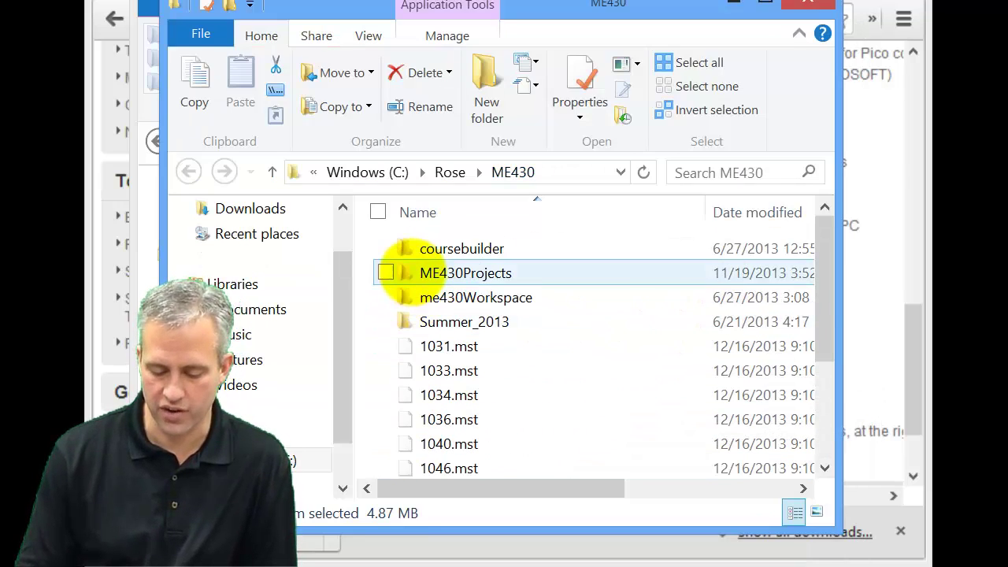
{"action": "scroll", "coordinate": [465, 330], "scroll_direction": "down", "scroll_amount": 2}
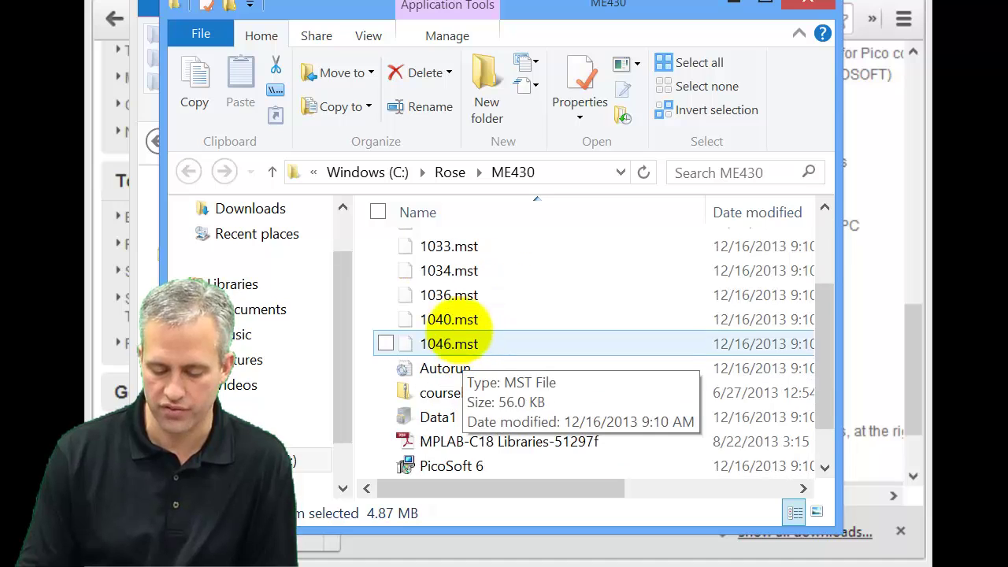
{"action": "scroll", "coordinate": [461, 293], "scroll_direction": "down", "scroll_amount": 1}
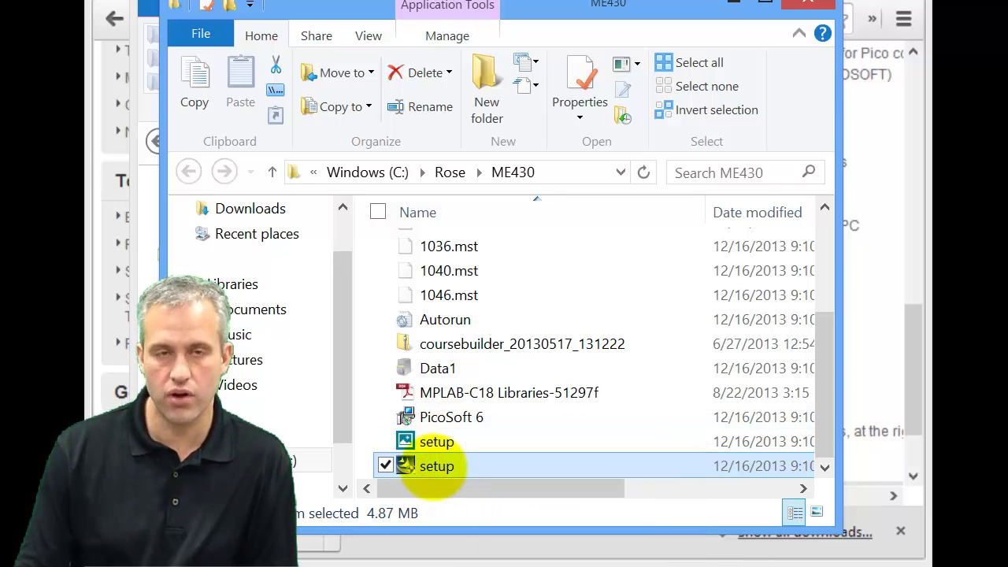
Run setup in English, accept the license, keep default options, install PicoSoft 6 and finish
{"action": "double_click", "coordinate": [436, 466]}
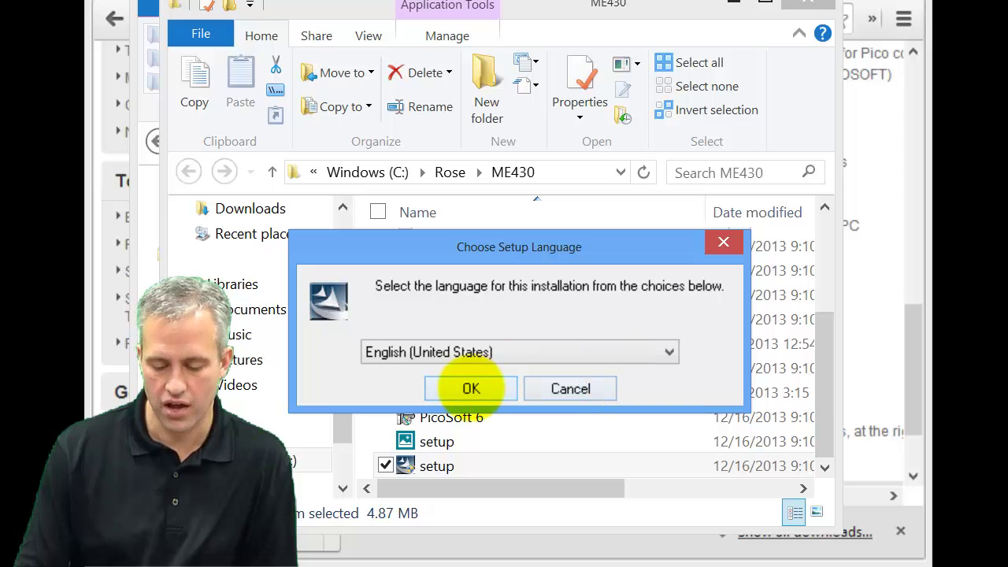
{"action": "left_click", "coordinate": [471, 388]}
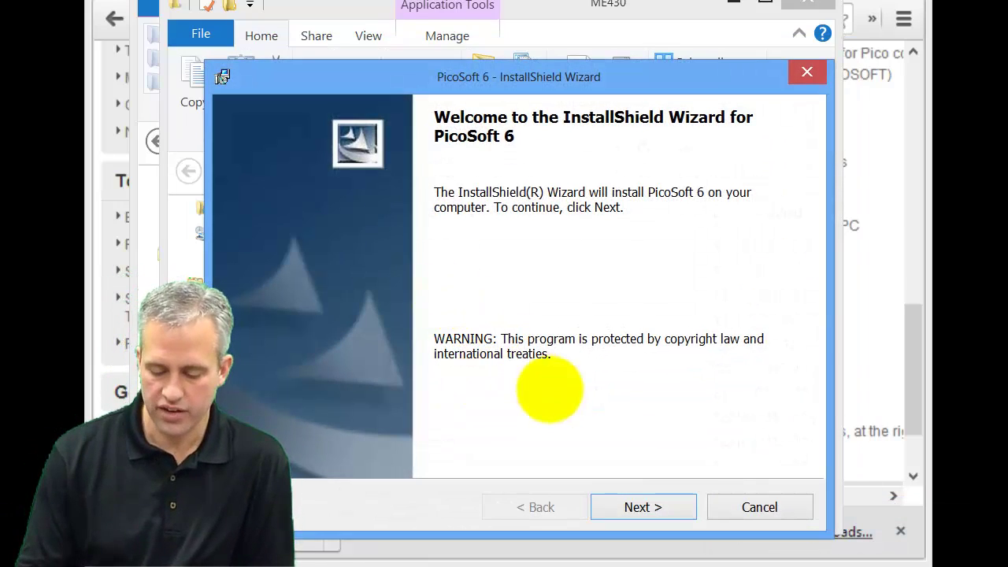
{"action": "left_click", "coordinate": [659, 506]}
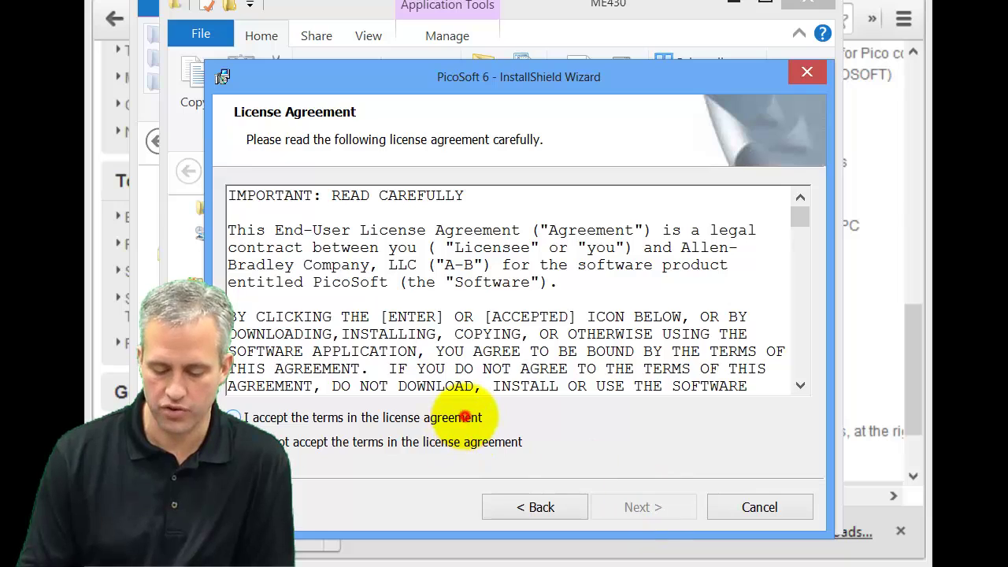
{"action": "left_click", "coordinate": [465, 416]}
{"action": "left_click", "coordinate": [644, 500]}
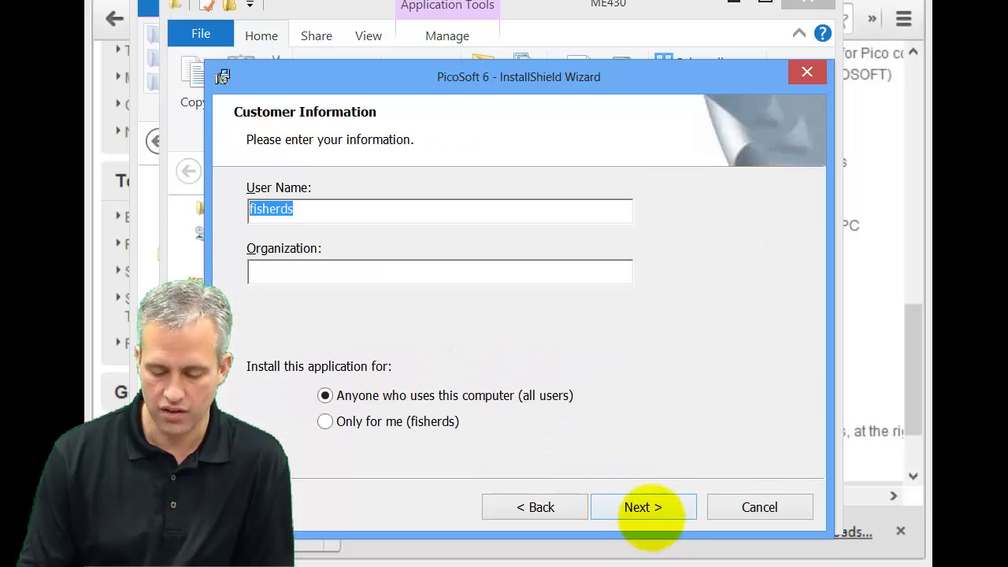
{"action": "left_click", "coordinate": [660, 506]}
{"action": "left_click", "coordinate": [660, 505]}
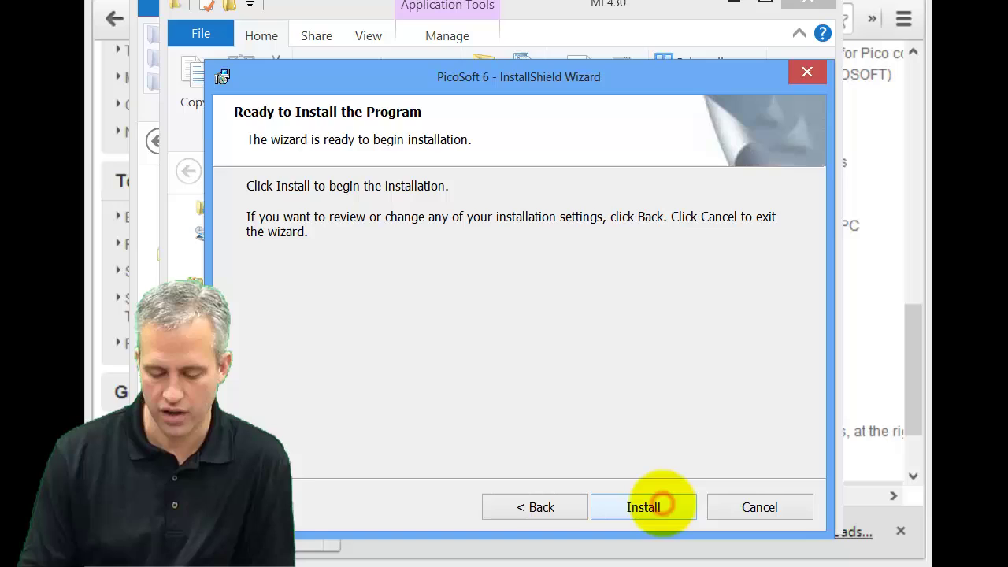
{"action": "left_click", "coordinate": [661, 505]}
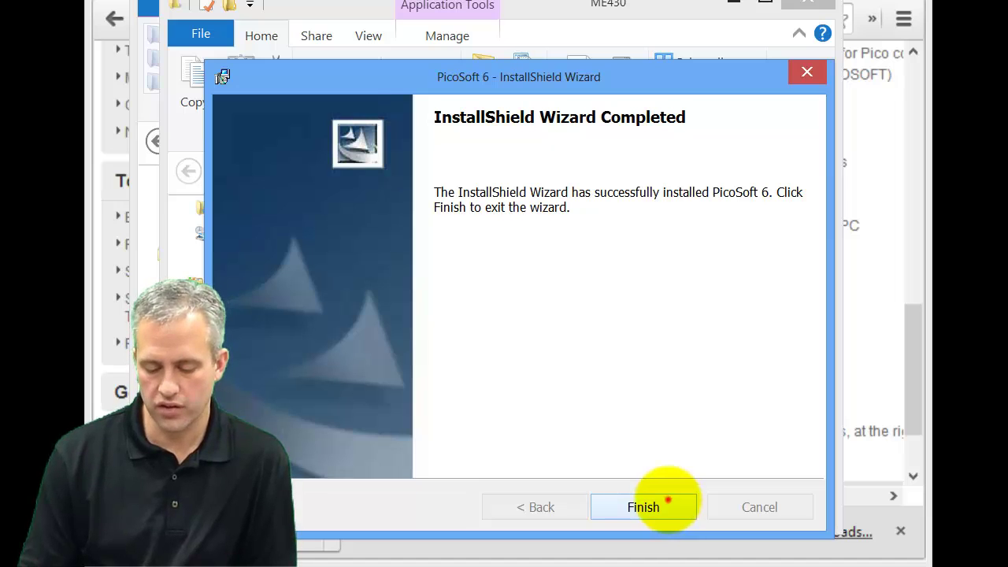
{"action": "left_click", "coordinate": [667, 501]}
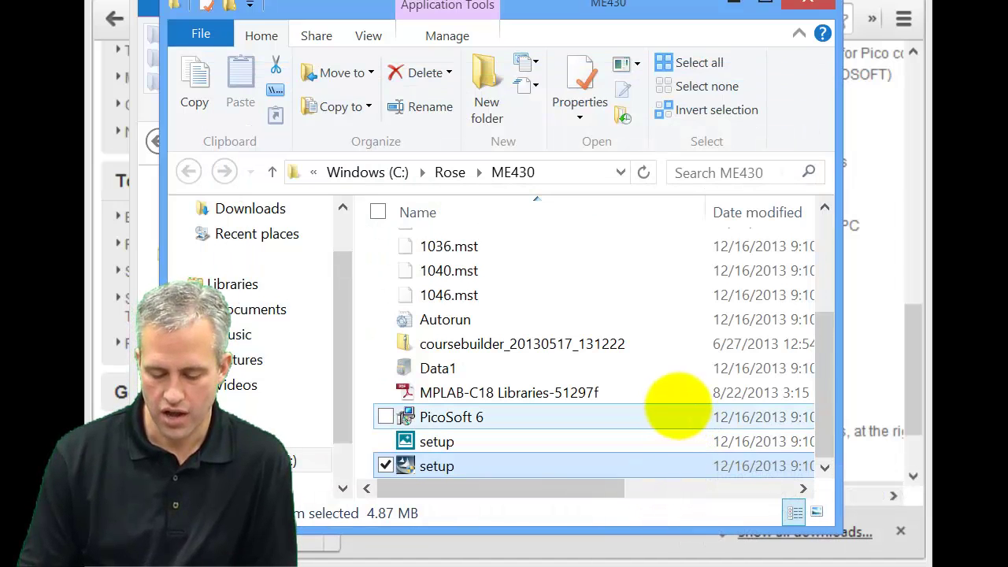
Move the PicoSoft 6 shortcut into ME430Projects and start it with a blank Untitled1.e60 project
{"action": "scroll", "coordinate": [675, 404], "scroll_direction": "up", "scroll_amount": 3}
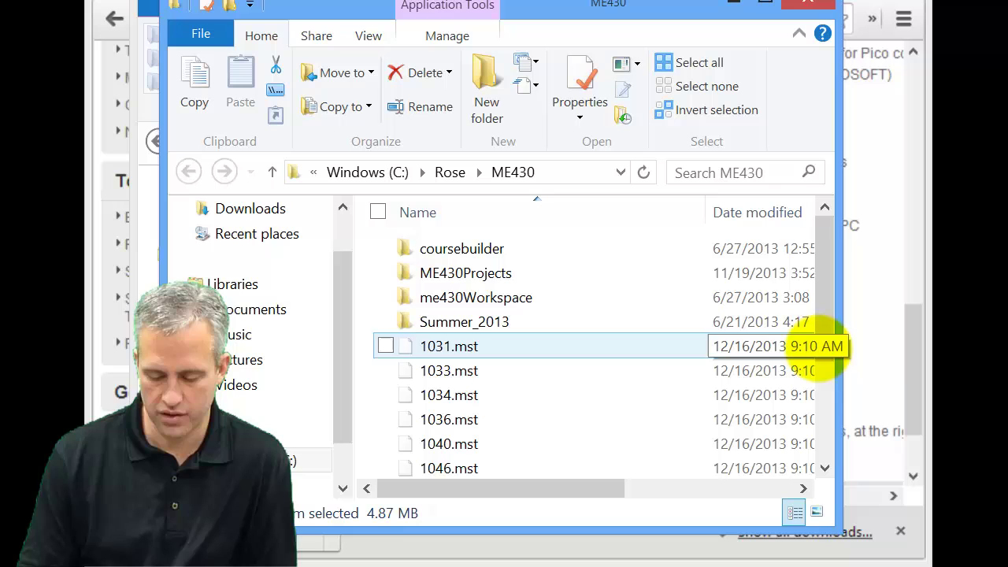
{"action": "left_click_drag", "start_coordinate": [827, 331], "coordinate": [839, 471]}
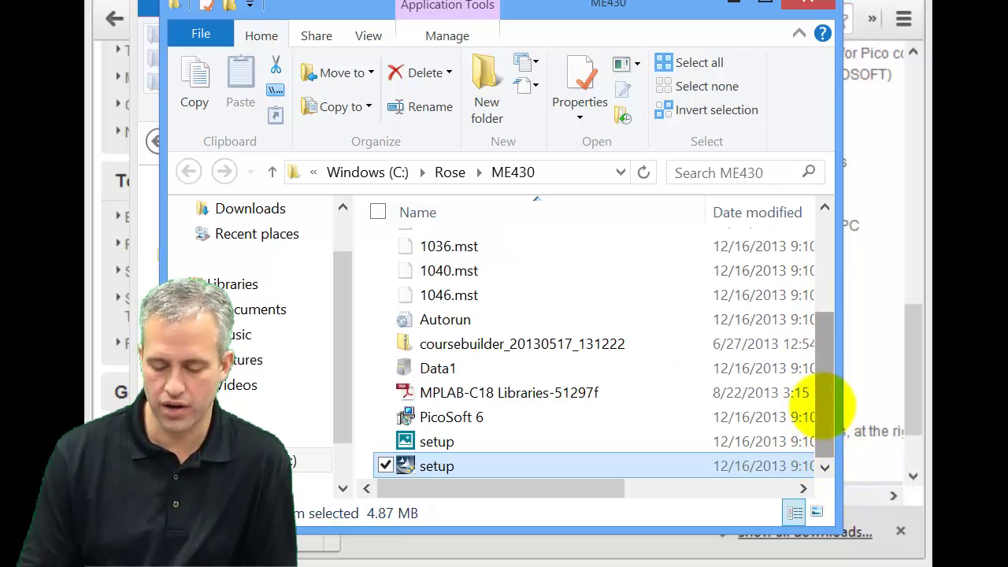
{"action": "left_click_drag", "start_coordinate": [821, 402], "coordinate": [833, 292]}
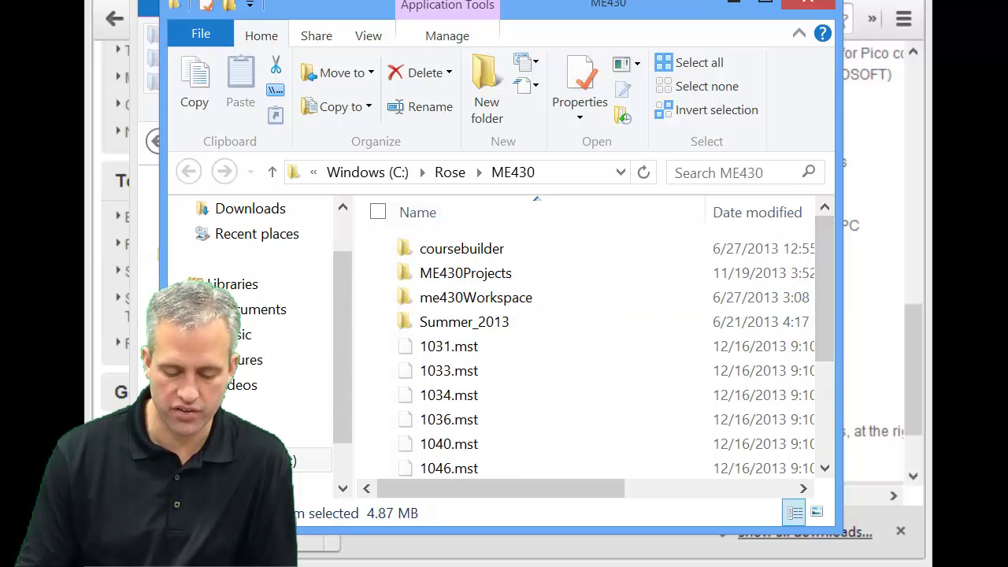
{"action": "left_click_drag", "start_coordinate": [291, 370], "coordinate": [378, 272]}
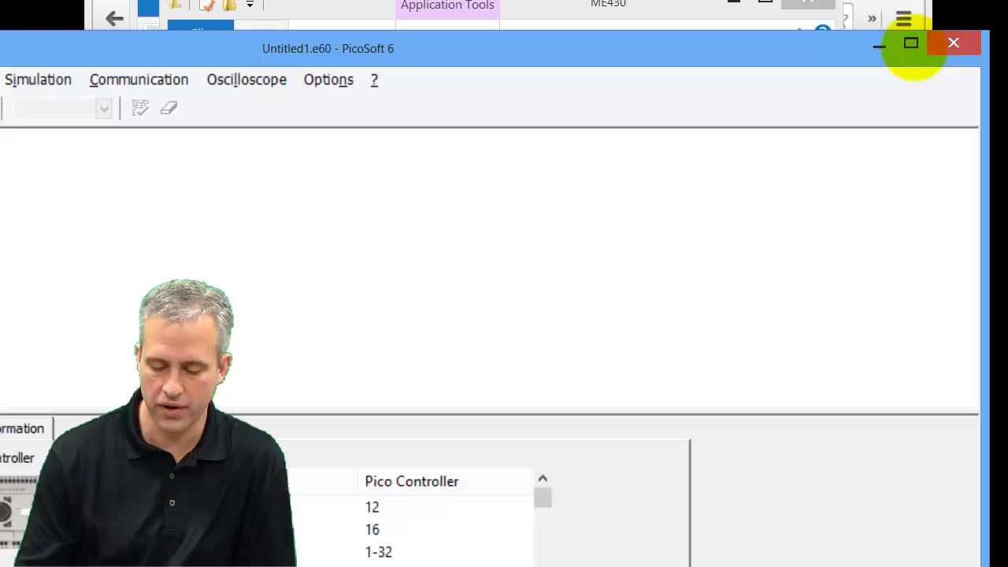
Restore down the PicoSoft 6 window and drag it fully onto the screen
{"action": "left_click", "coordinate": [910, 41]}
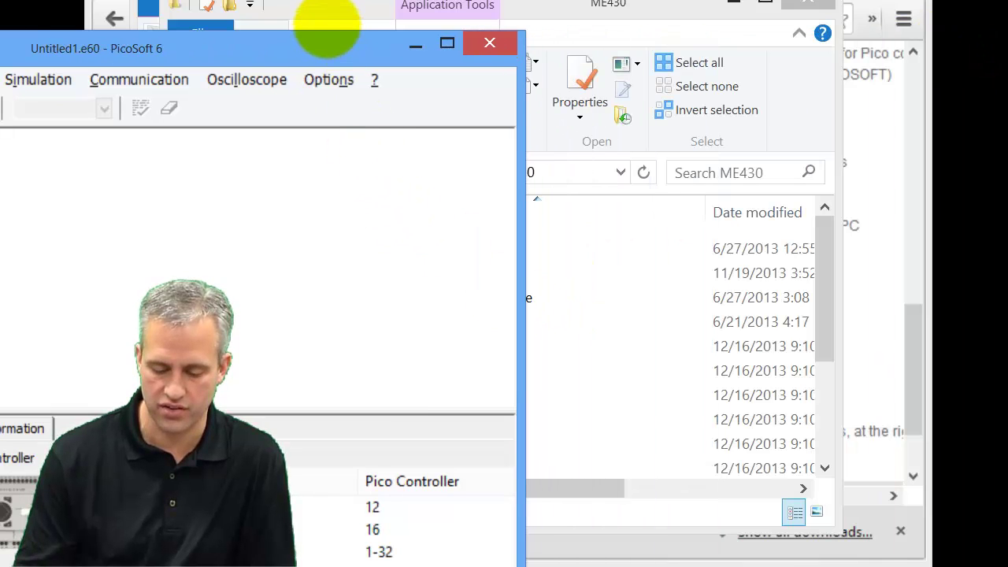
{"action": "left_click_drag", "start_coordinate": [329, 47], "coordinate": [695, 49]}
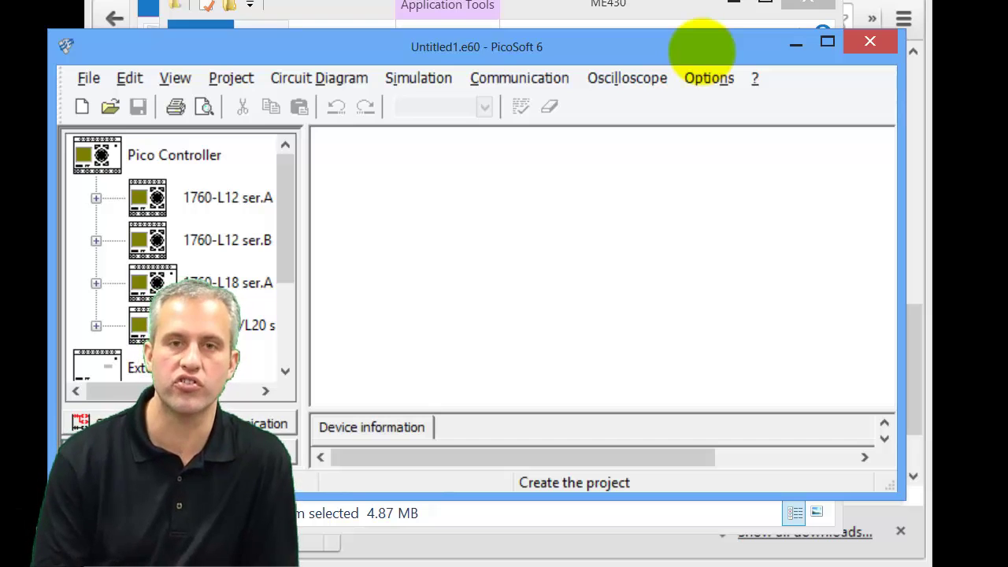